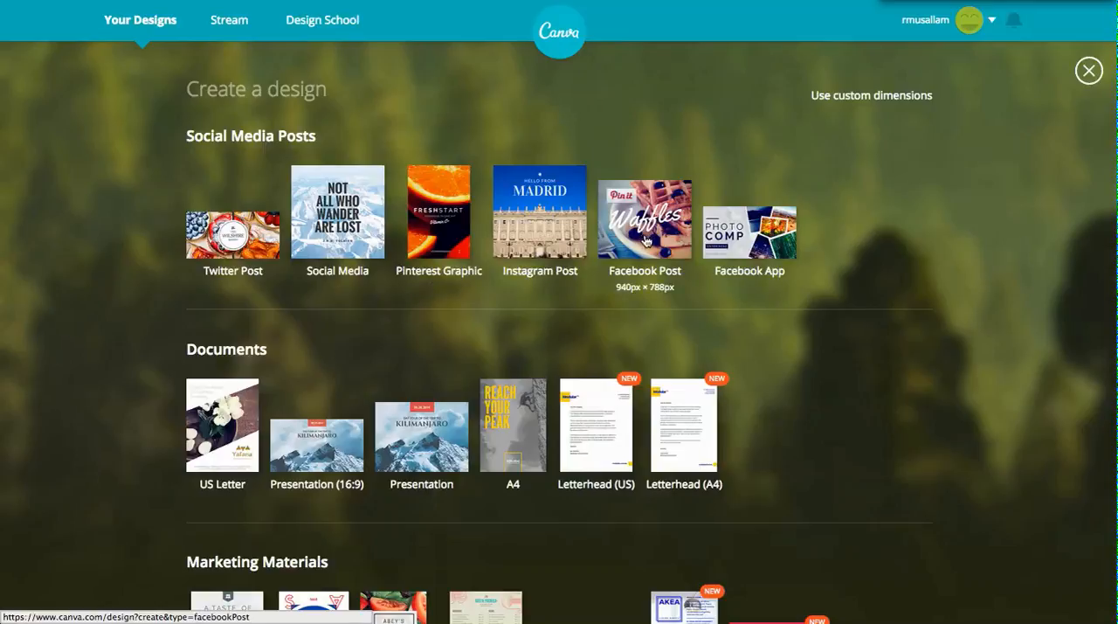
Create a new Facebook Cover design from the Social Media & Email Headers category.
scroll(772, 322, down, 3)
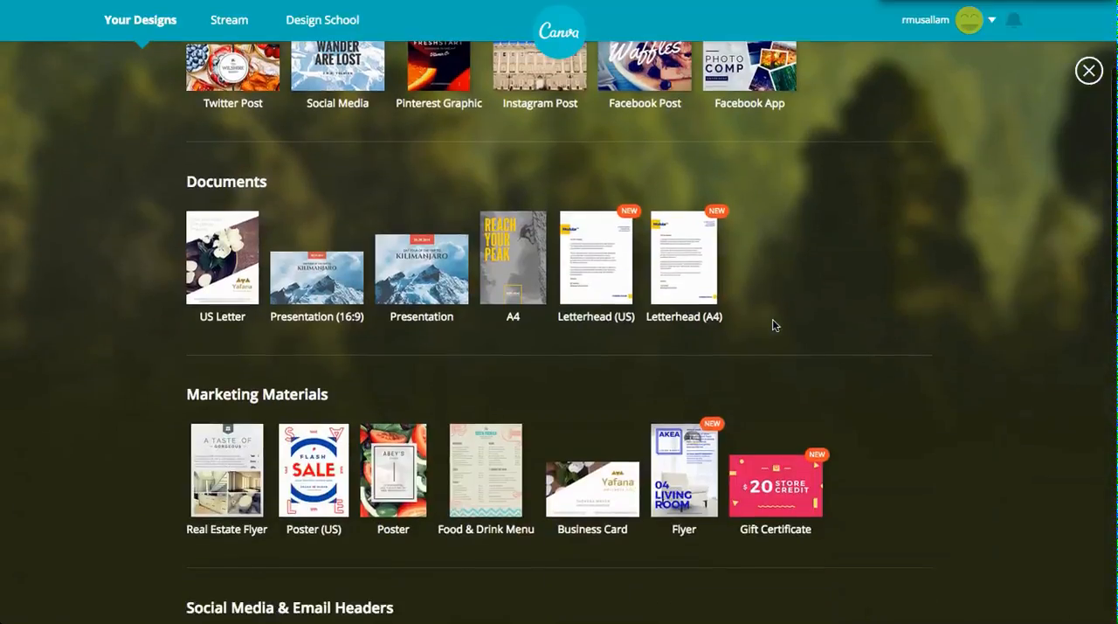
scroll(772, 325, down, 1)
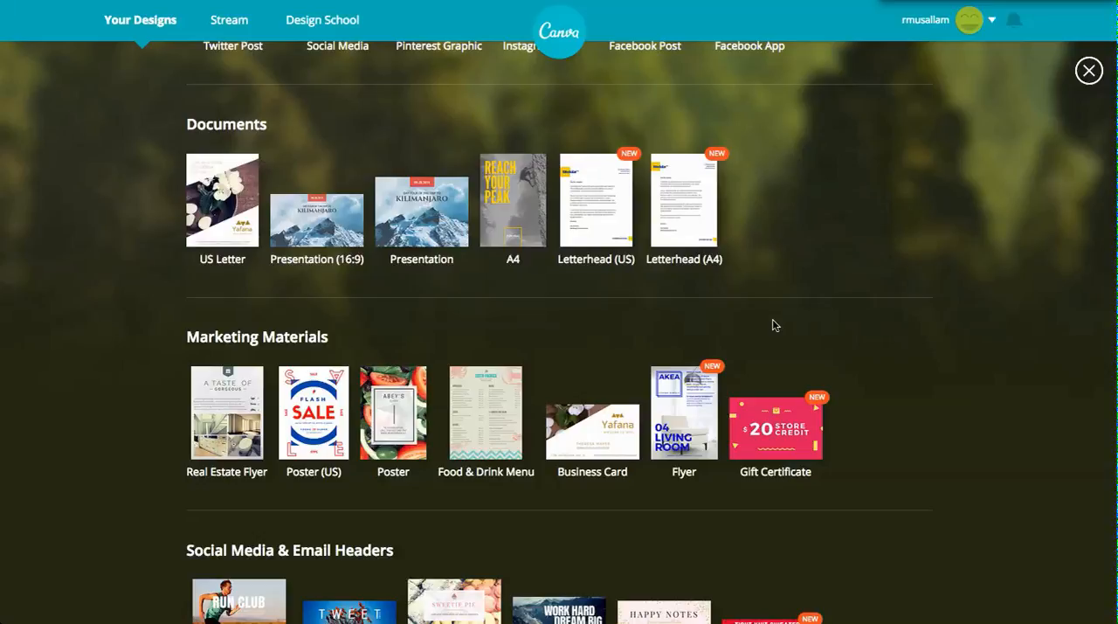
scroll(772, 324, down, 1)
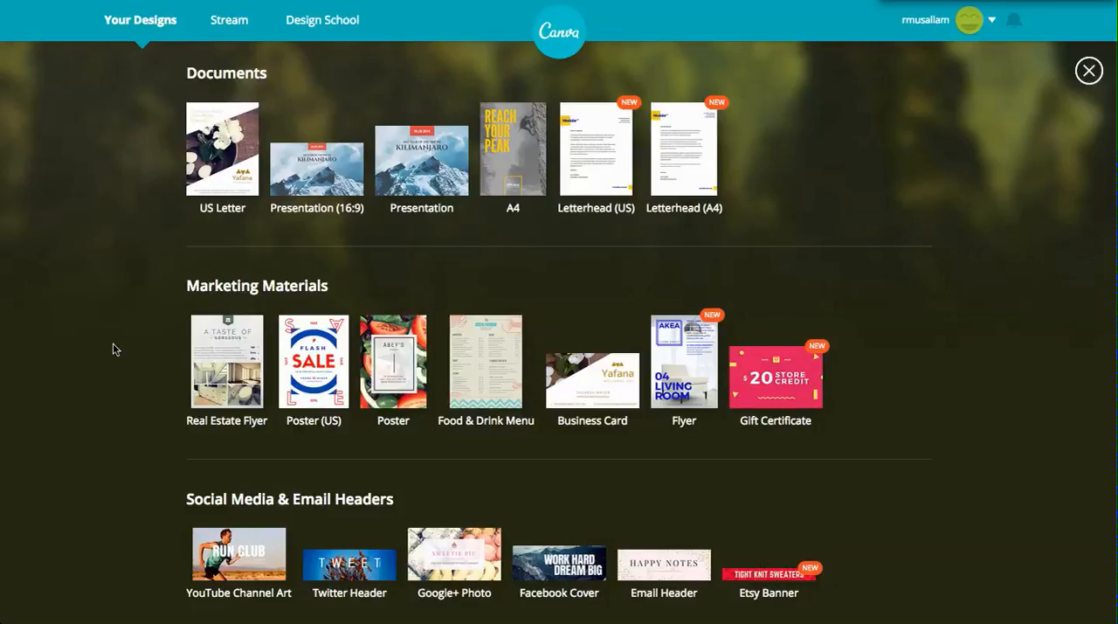
scroll(136, 373, down, 3)
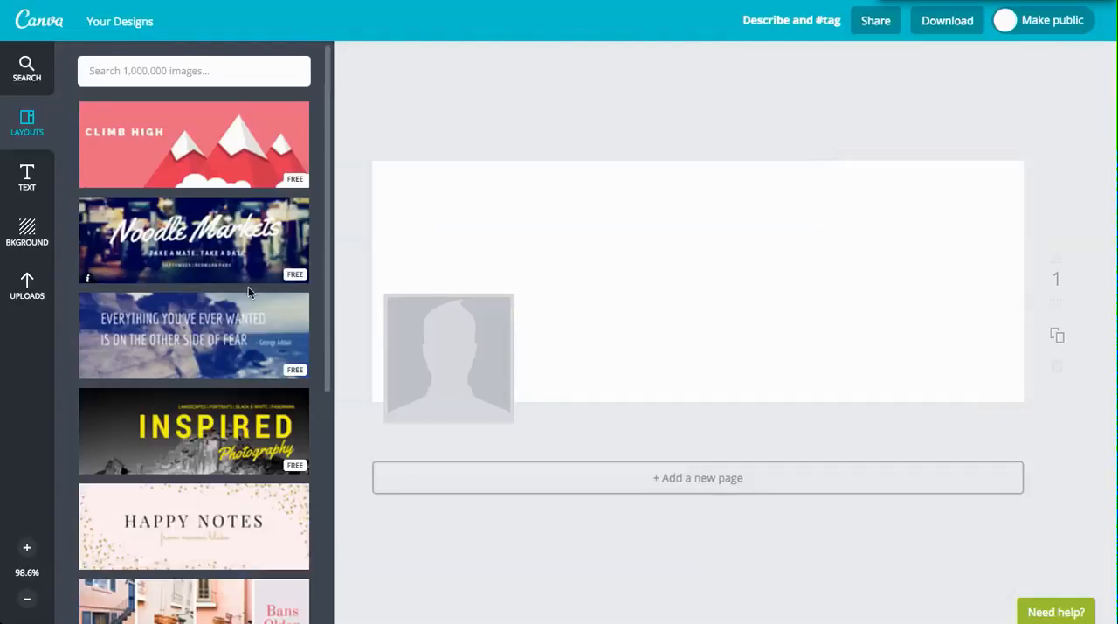
Browse the available layouts and apply the free Climb High layout to the blank cover.
drag(328, 318, 319, 469)
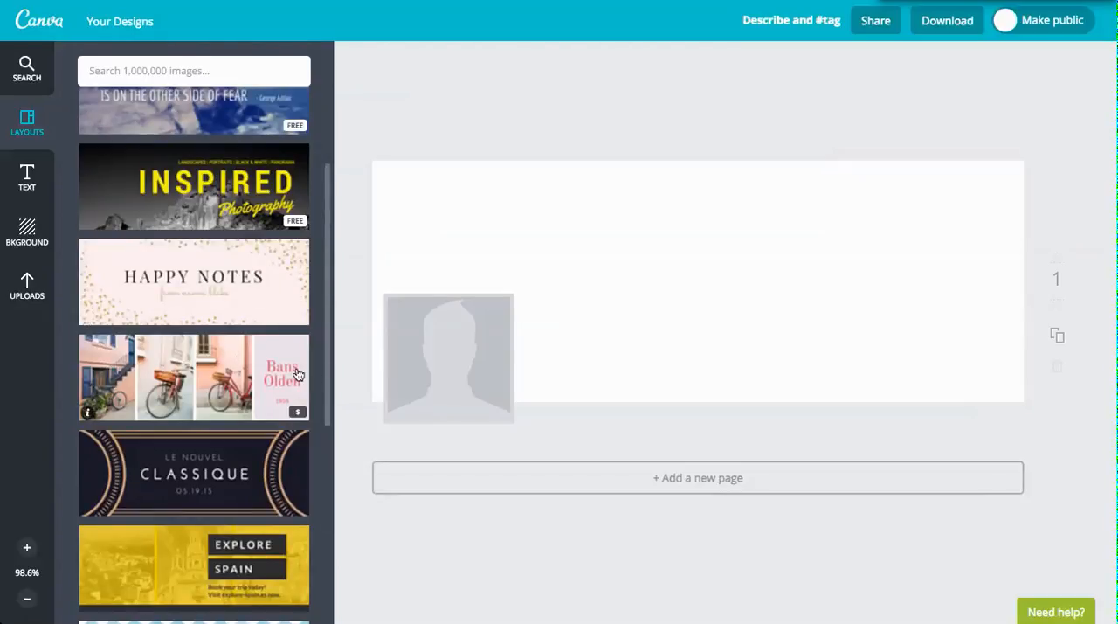
drag(326, 358, 311, 616)
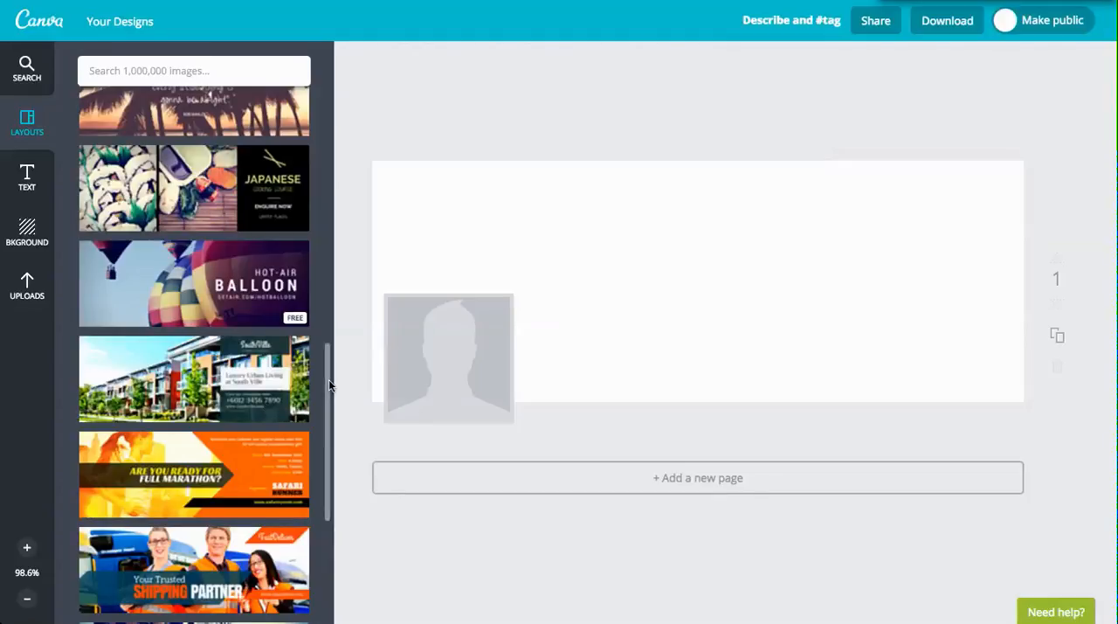
drag(326, 379, 305, 110)
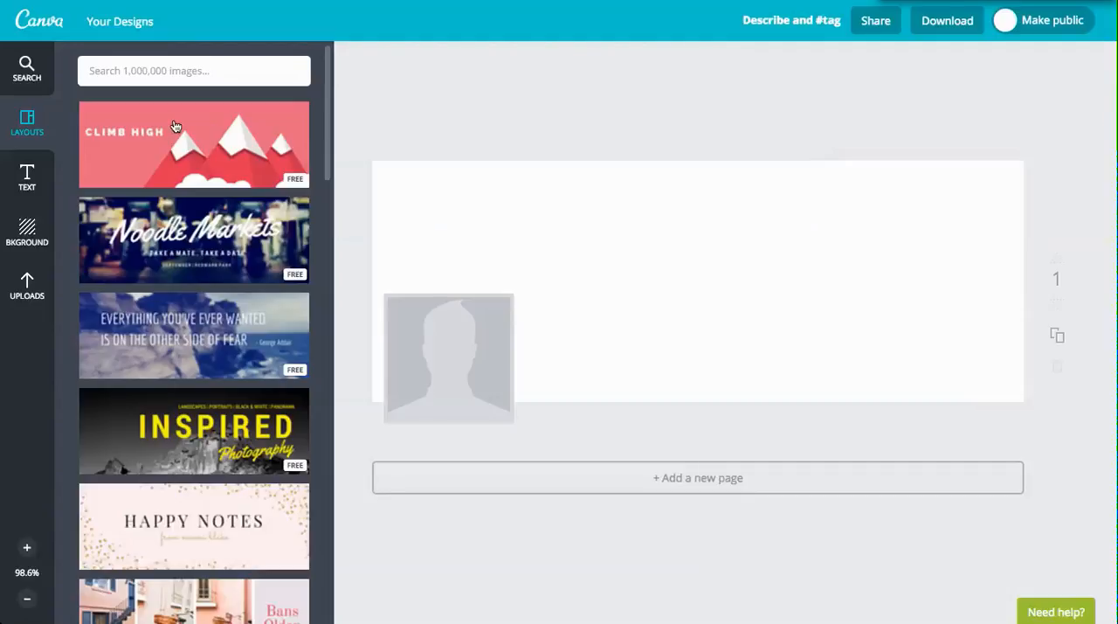
drag(175, 127, 536, 243)
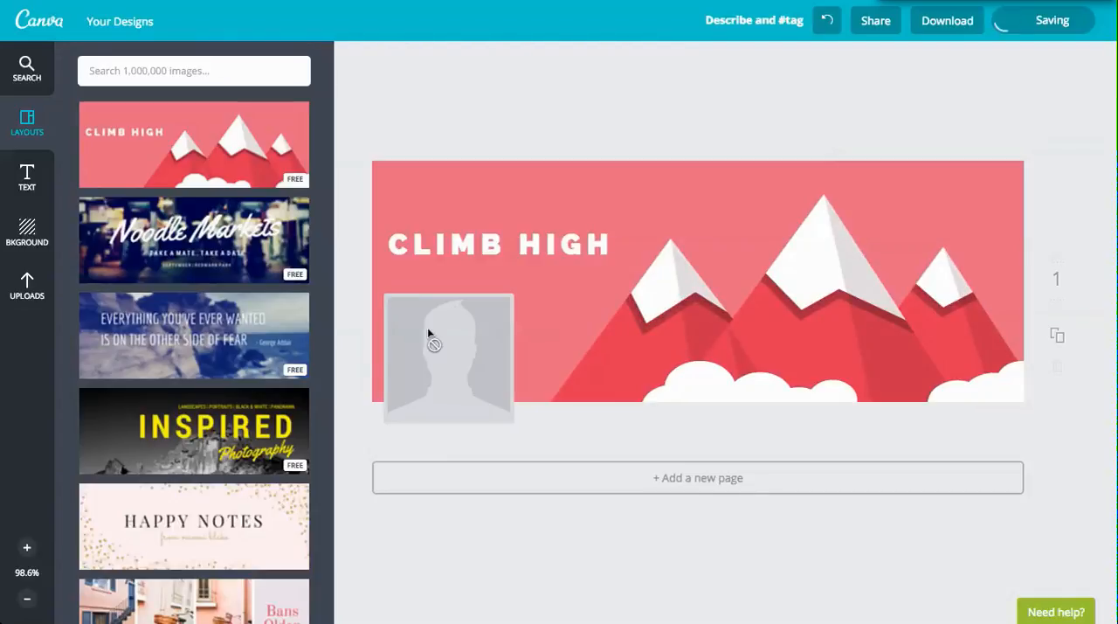
Replace the CLIMB HIGH headline with "Blah Real Estate" and move it up, clear of the profile photo placeholder.
click(513, 243)
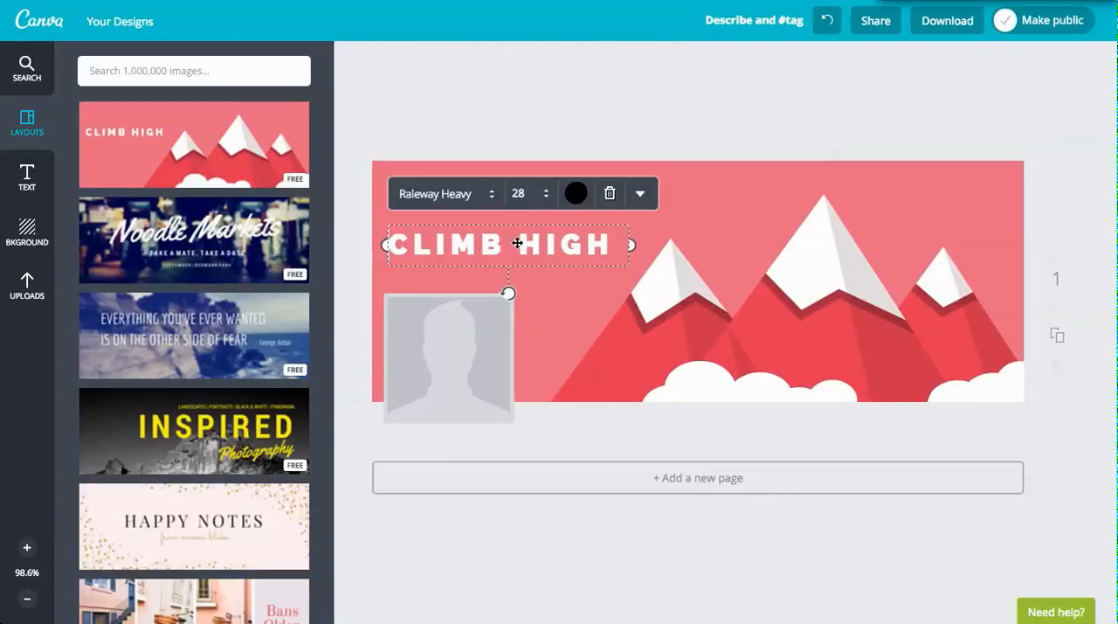
click(530, 245)
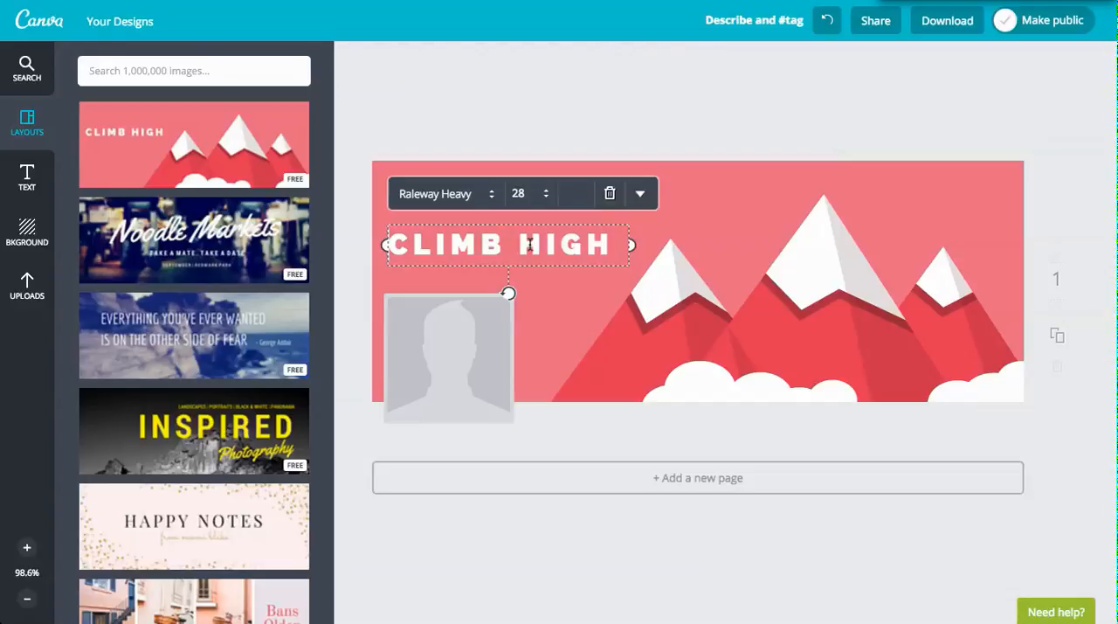
triple_click(530, 246)
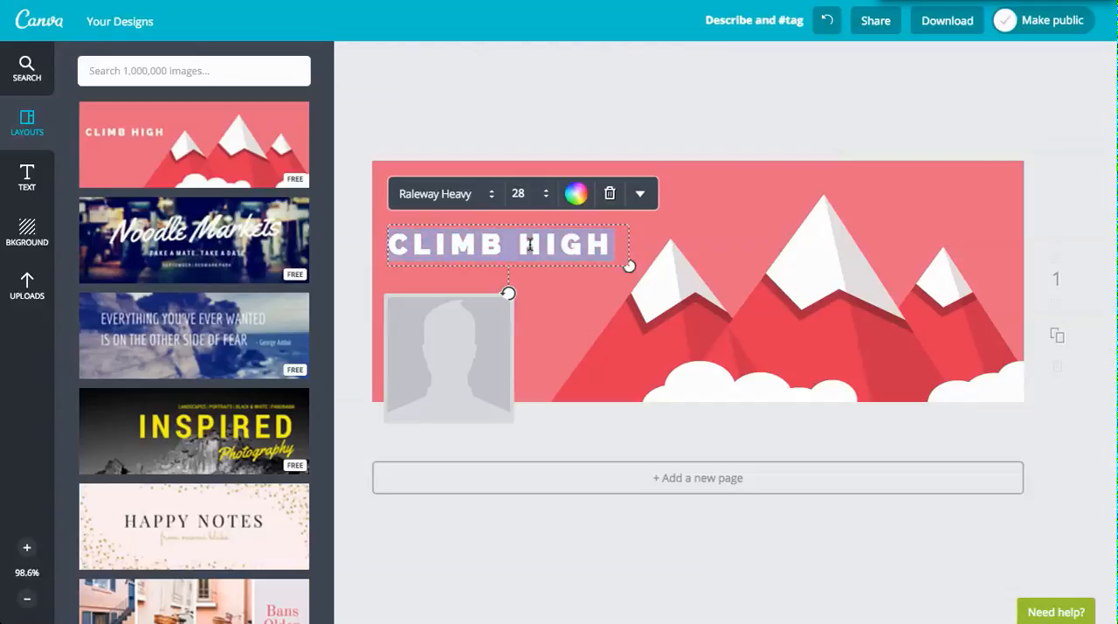
text(Blah )
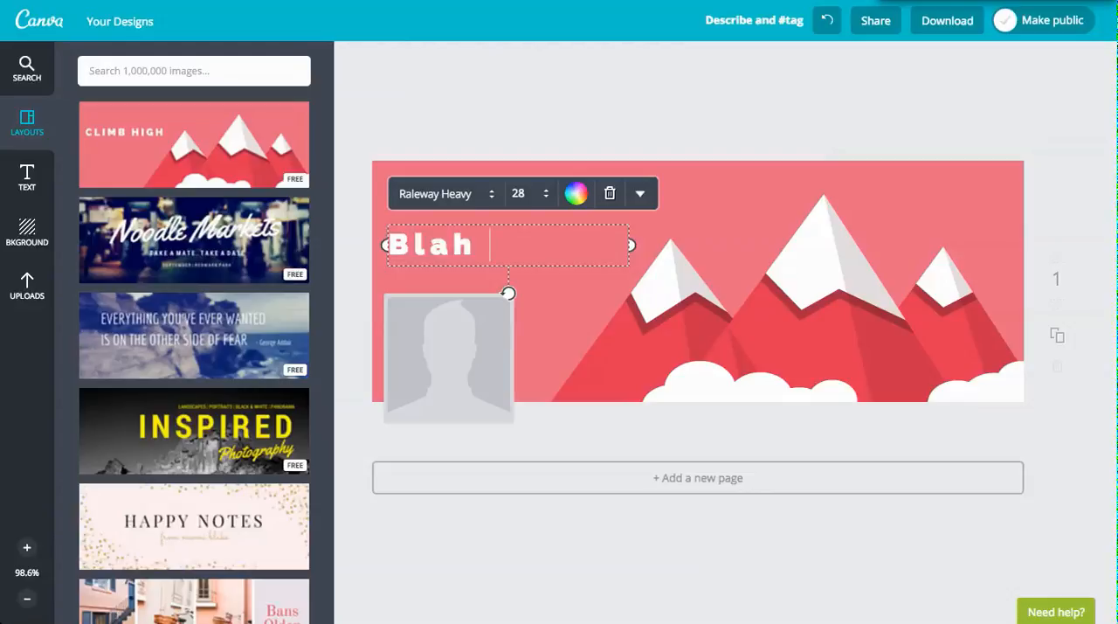
text(Real Esa)
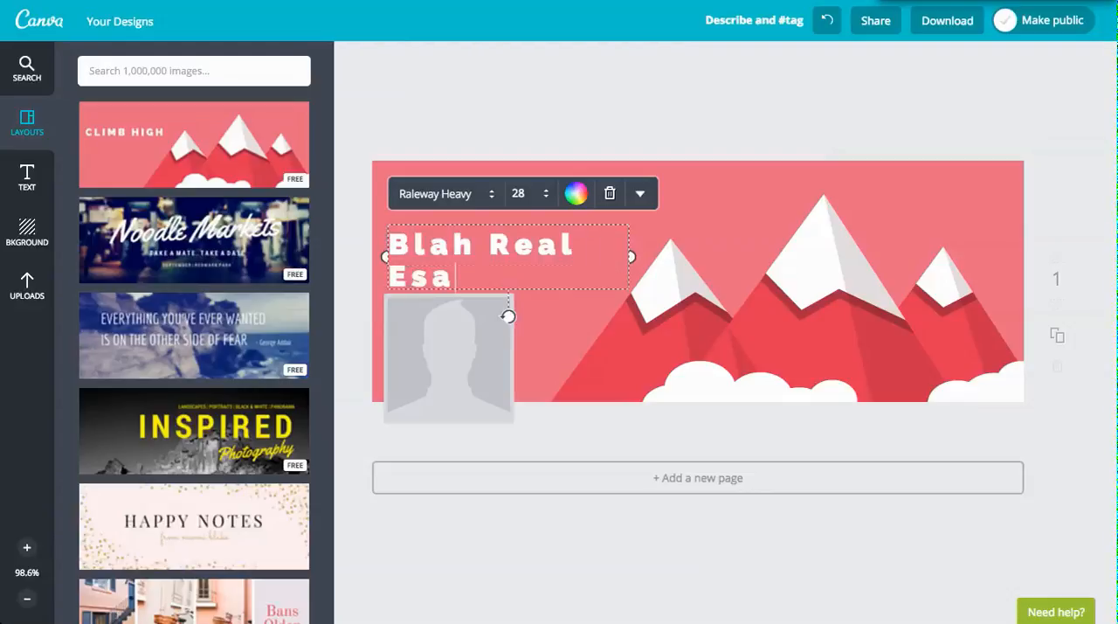
key(BackSpace)
text(tate)
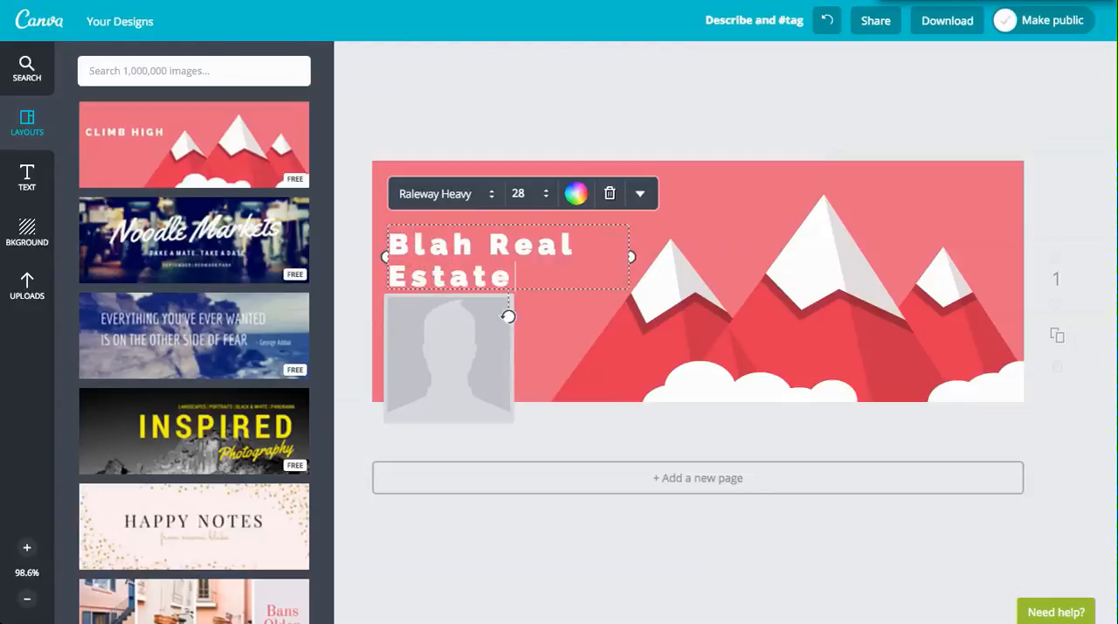
drag(543, 224, 542, 179)
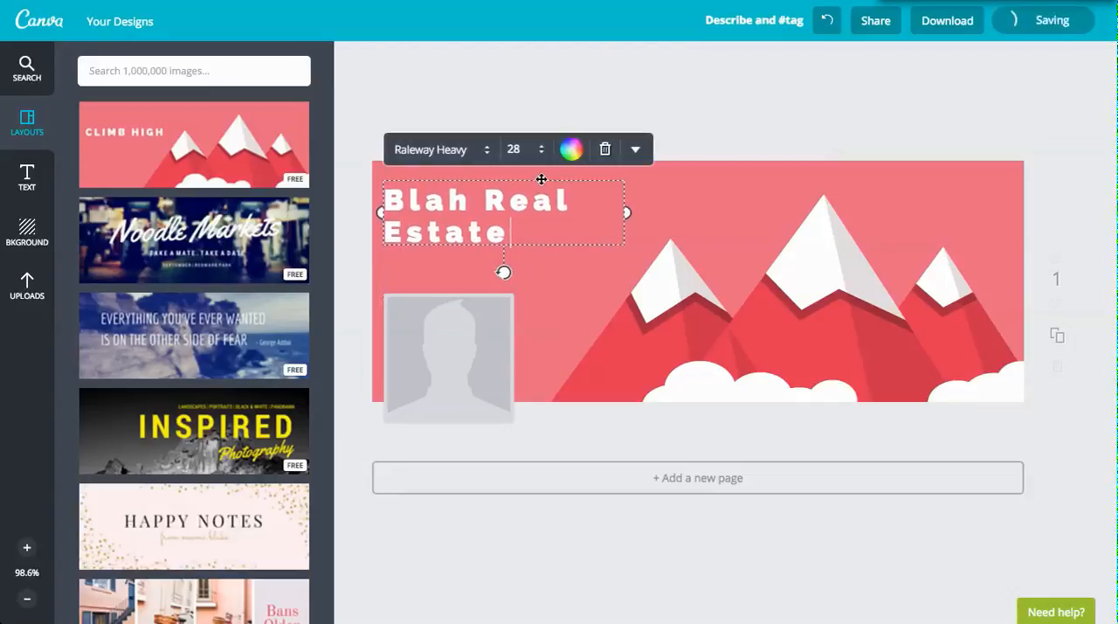
Try green, black and yellow on the "Blah Real Estate" headline, settling on black.
click(577, 152)
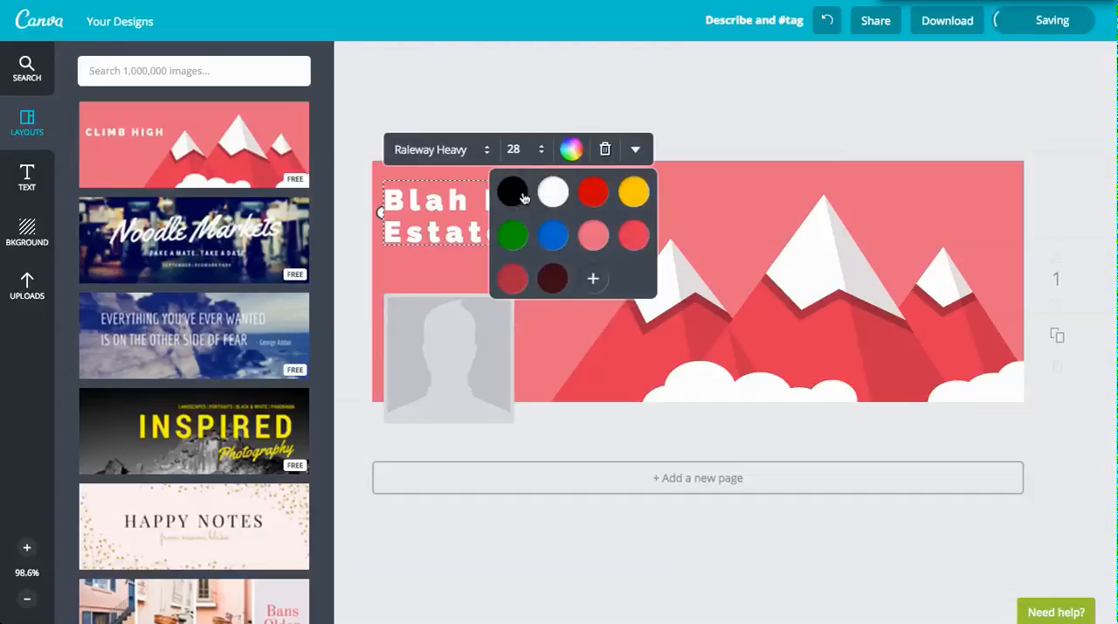
click(513, 237)
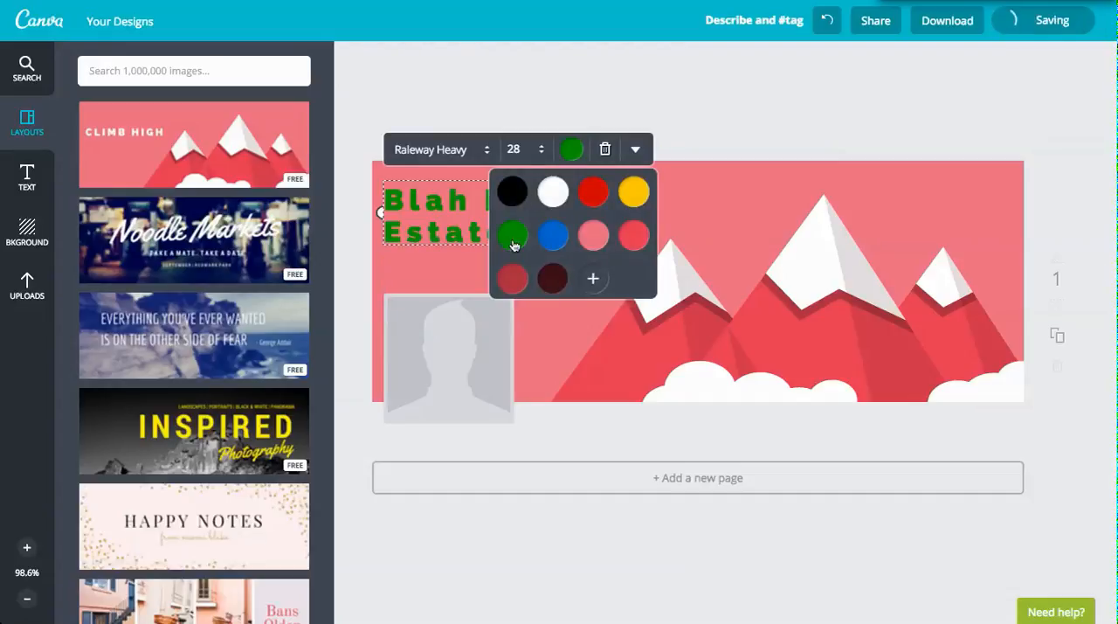
click(519, 194)
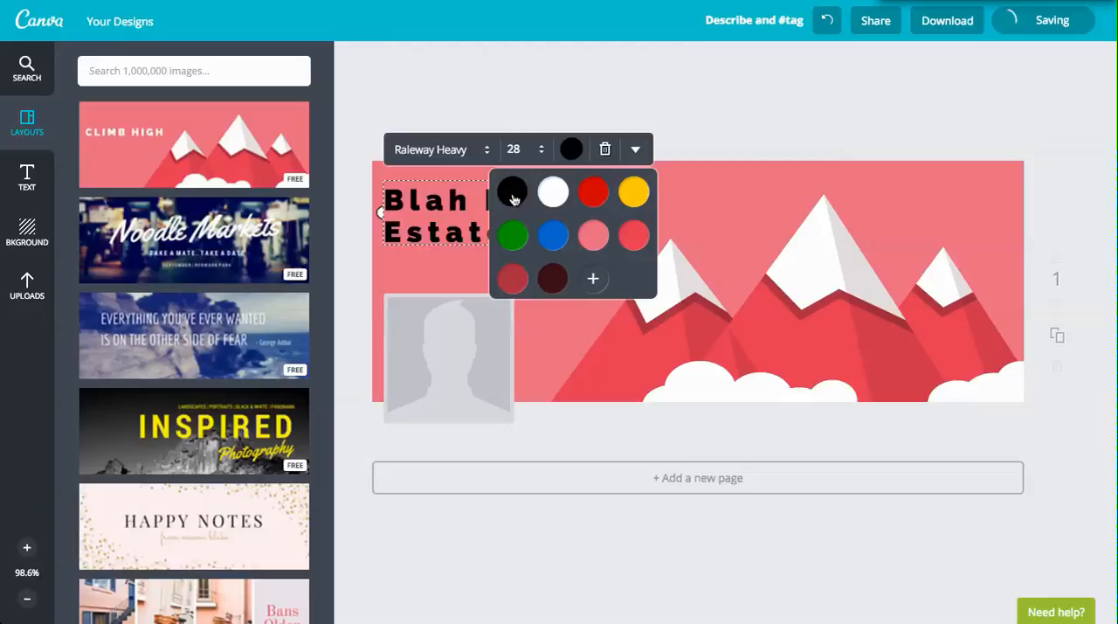
click(634, 199)
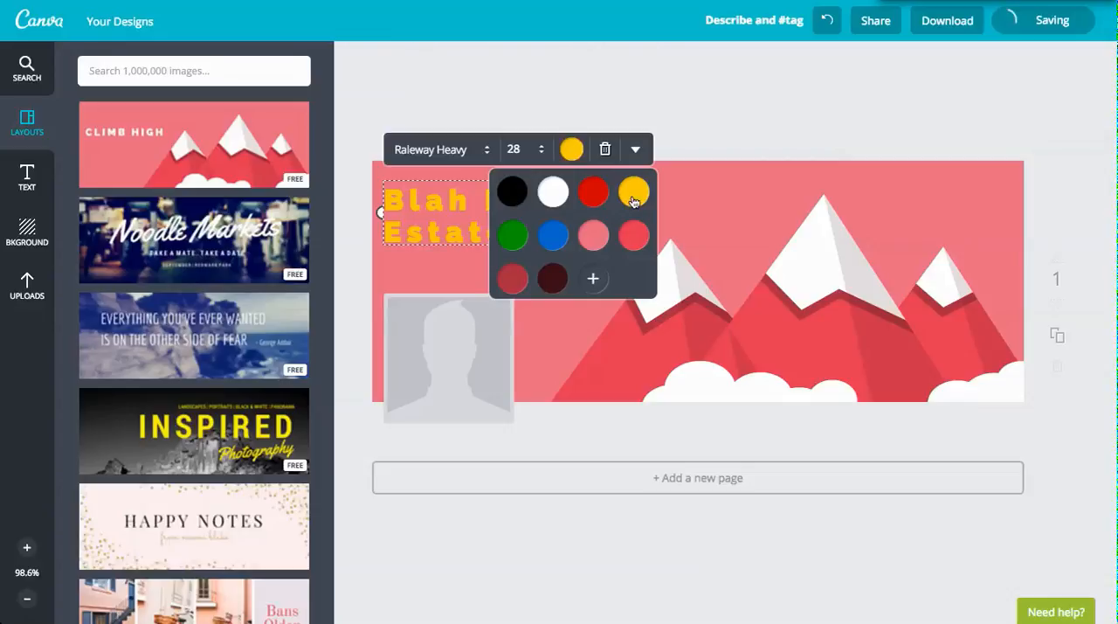
click(513, 191)
Set the headline's font size to 36 and choose a different font for it.
click(534, 151)
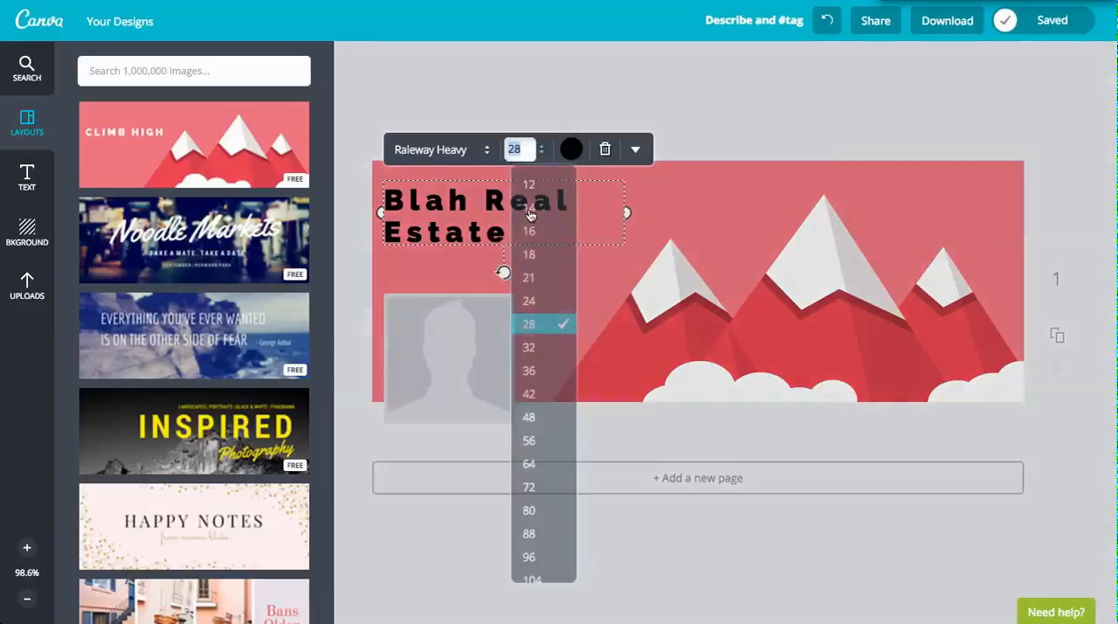
click(534, 376)
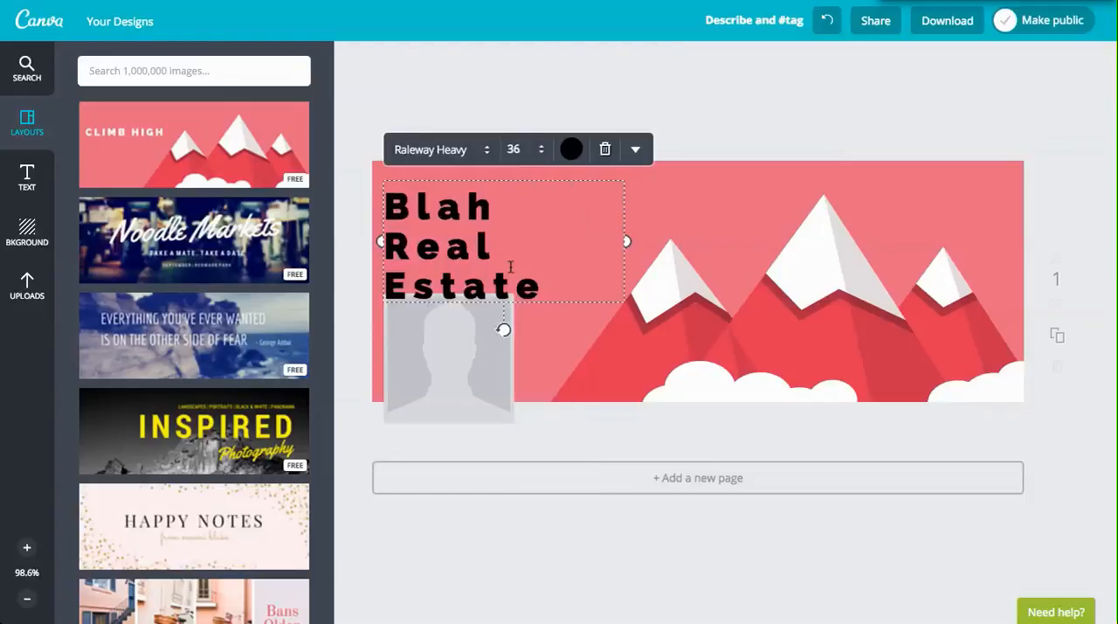
click(489, 150)
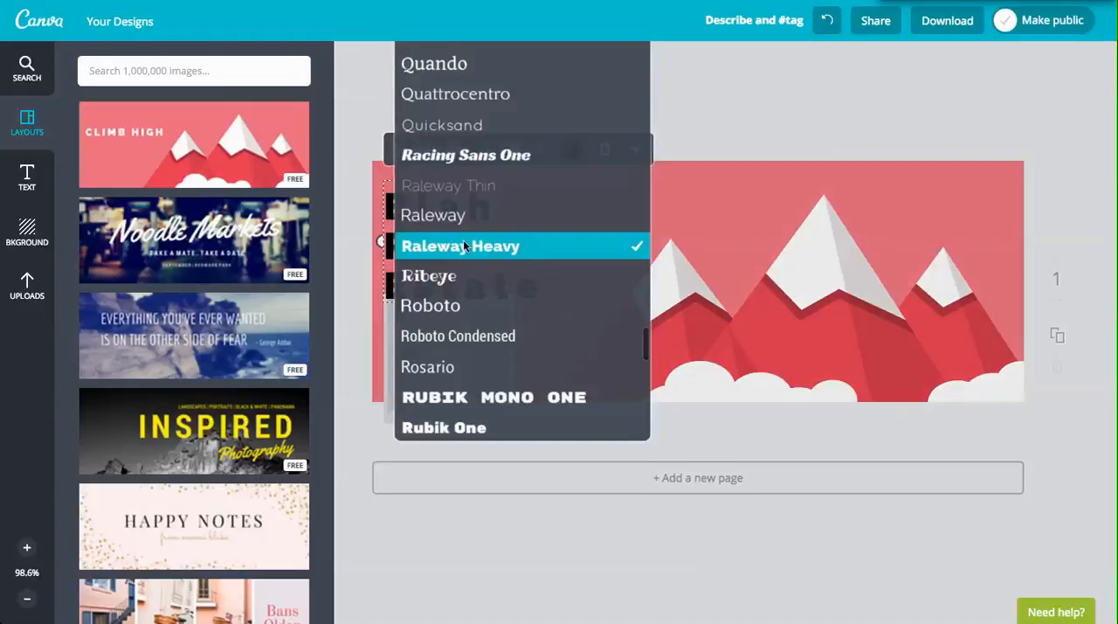
scroll(470, 244, up, 5)
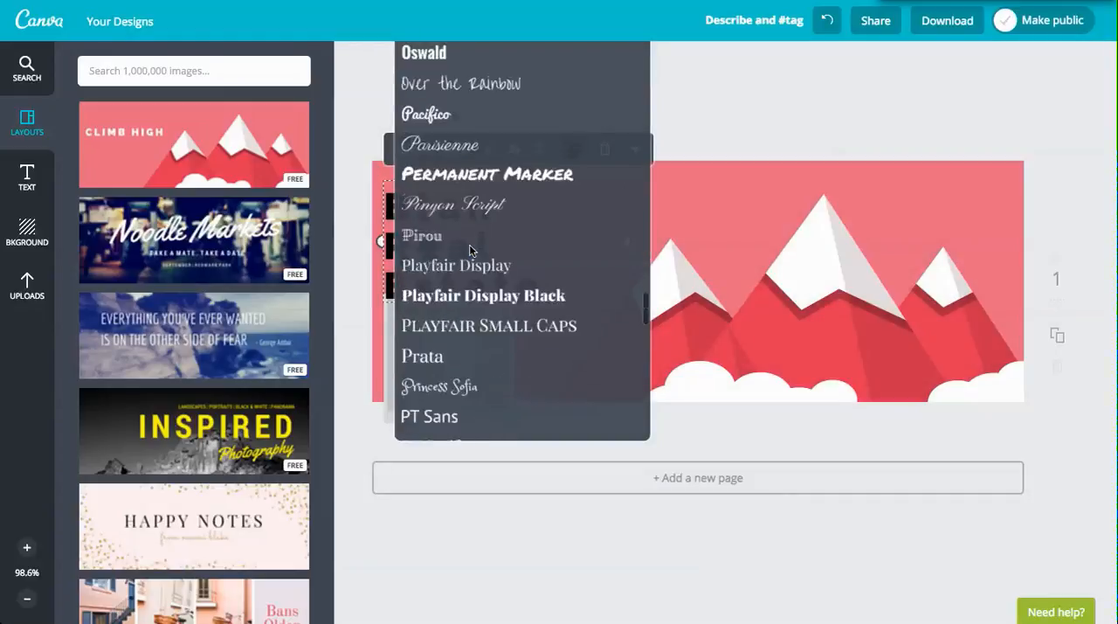
click(459, 127)
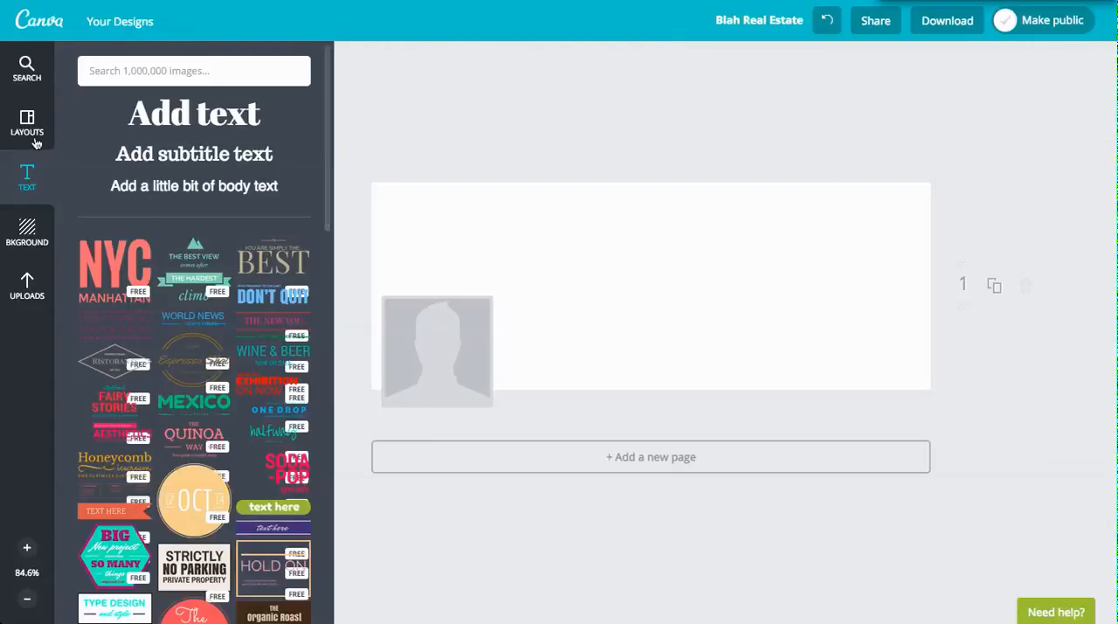
Fill the blank cover with the two-by-two photo grid and open the uploaded images.
click(27, 71)
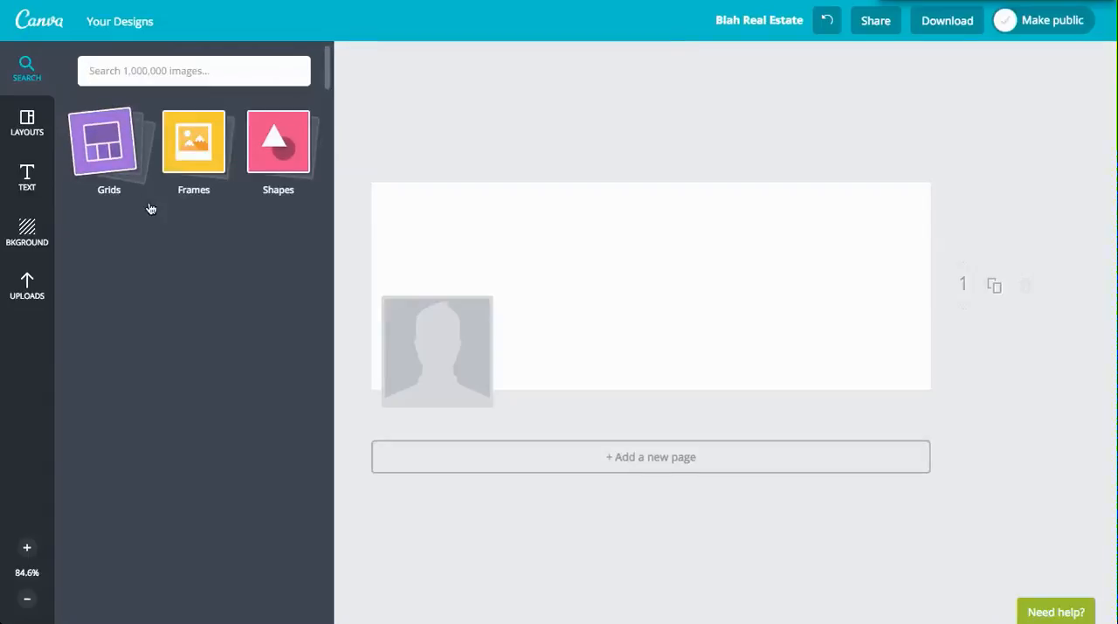
click(106, 131)
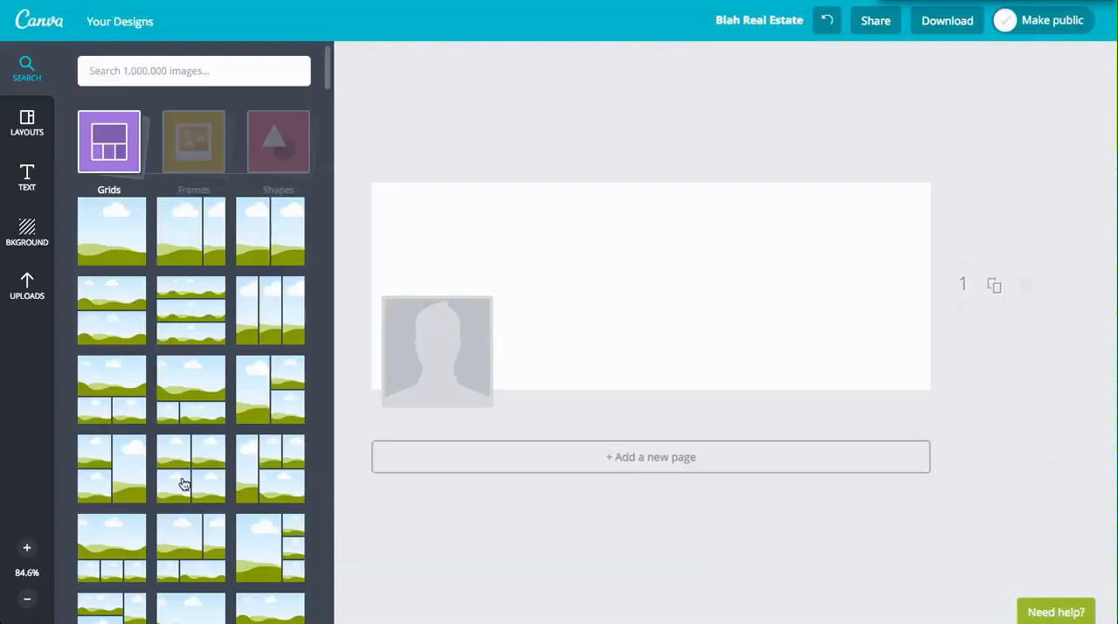
drag(184, 483, 591, 344)
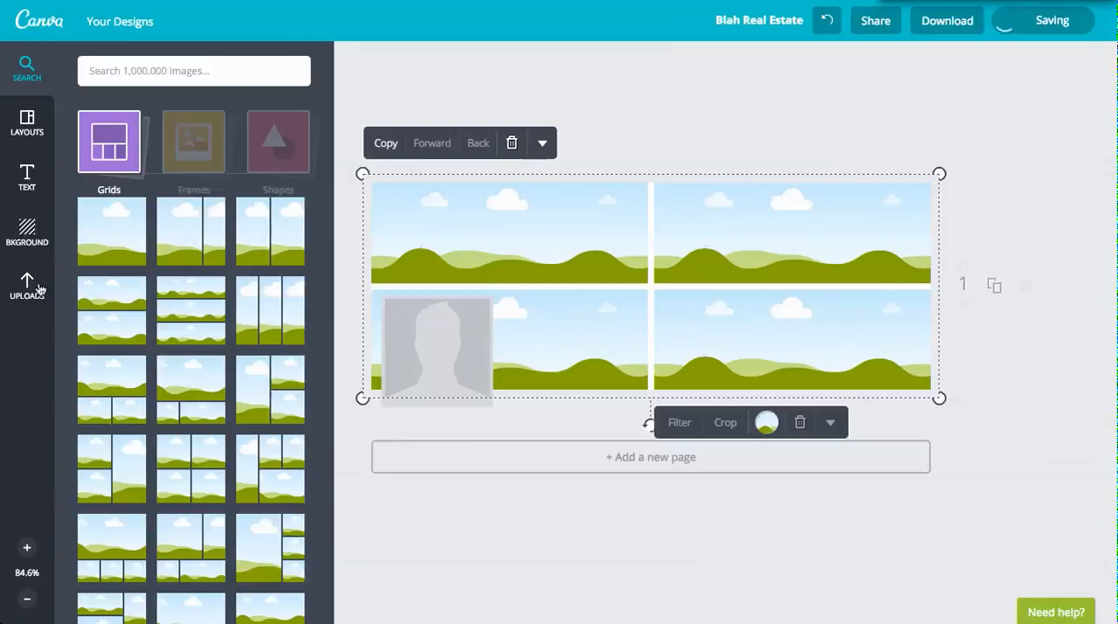
click(15, 298)
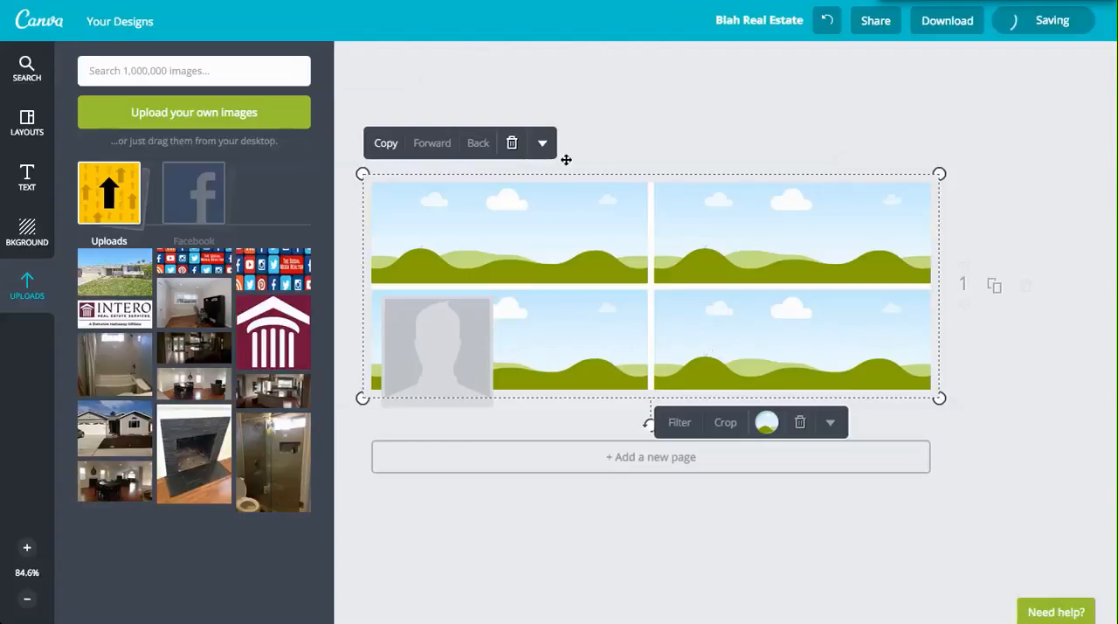
Delete the two-by-two grid and fill the cover with the single-photo grid instead.
click(512, 144)
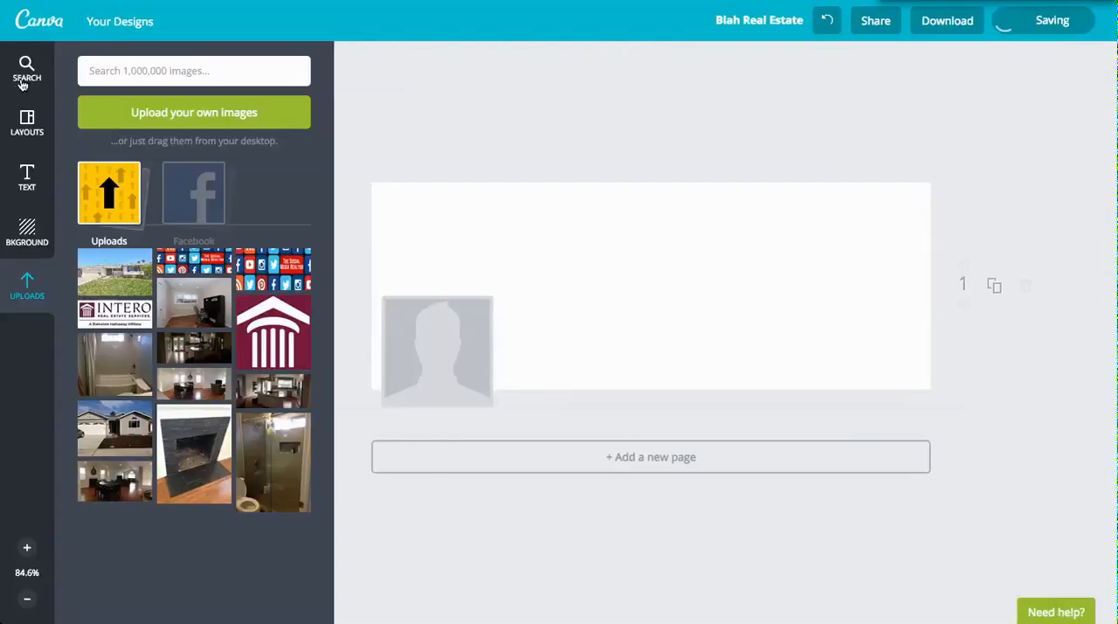
click(28, 79)
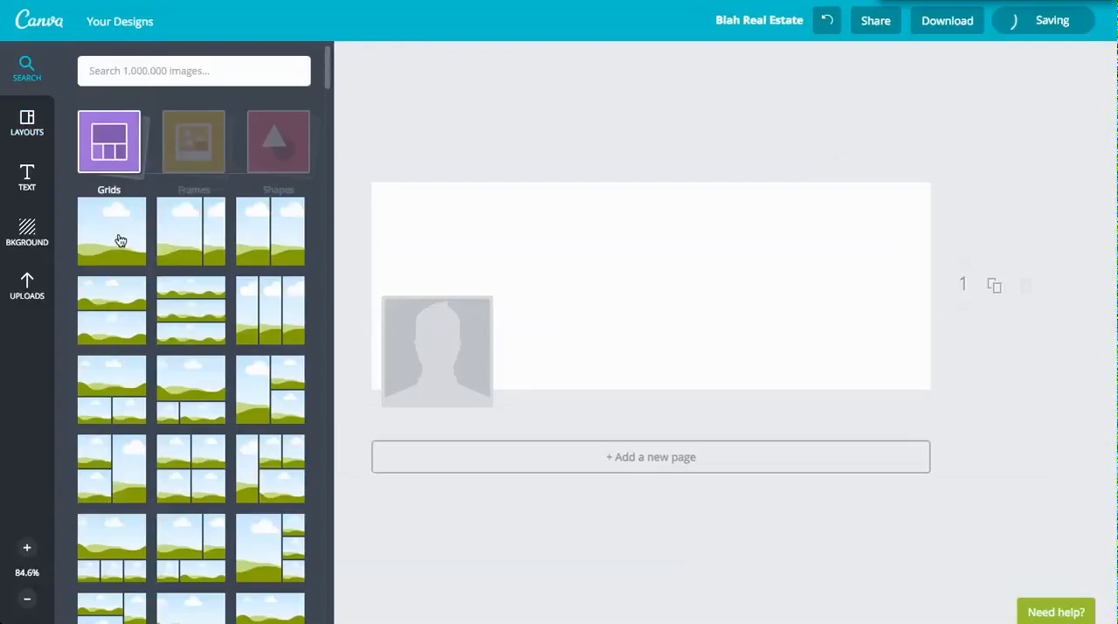
drag(121, 240, 609, 297)
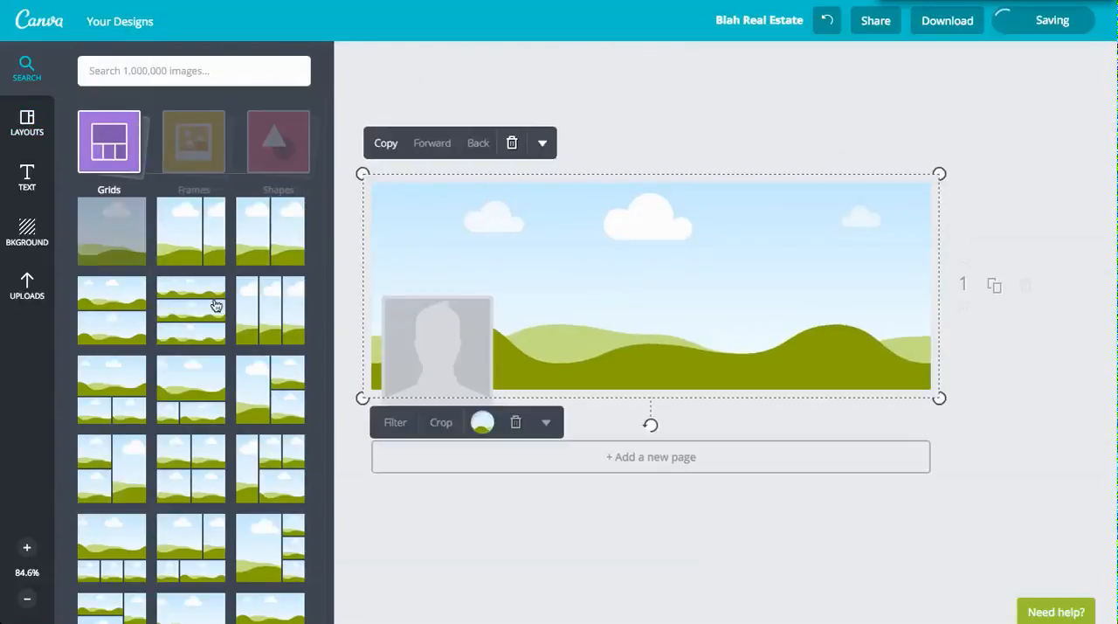
Fill the single-photo grid with the uploaded photo of the white house with the green front lawn.
scroll(196, 549, down, 1)
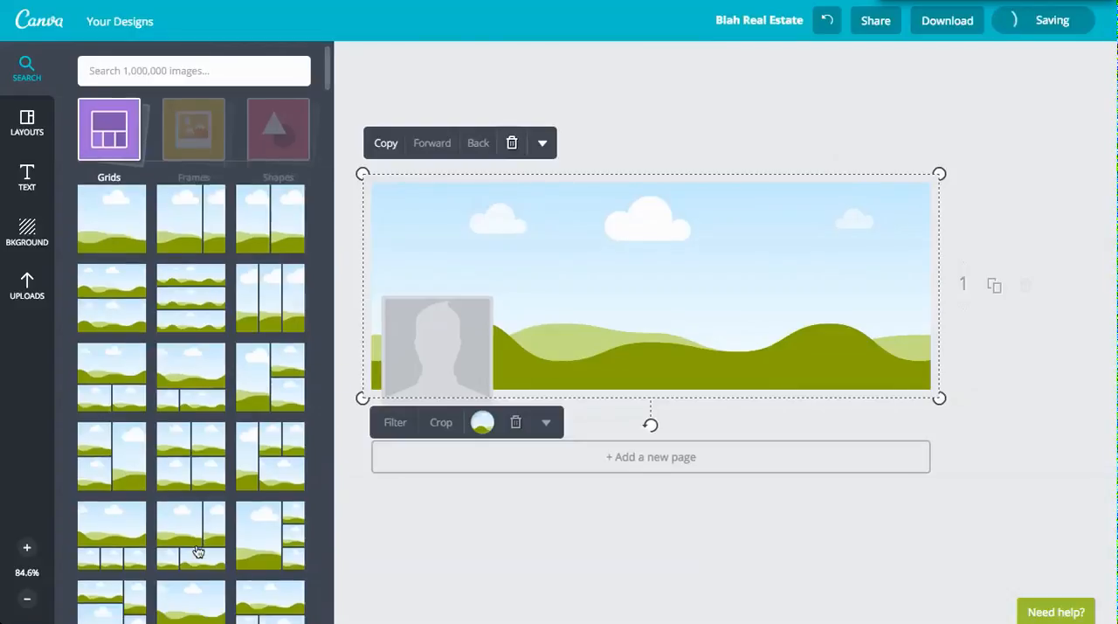
scroll(198, 550, down, 1)
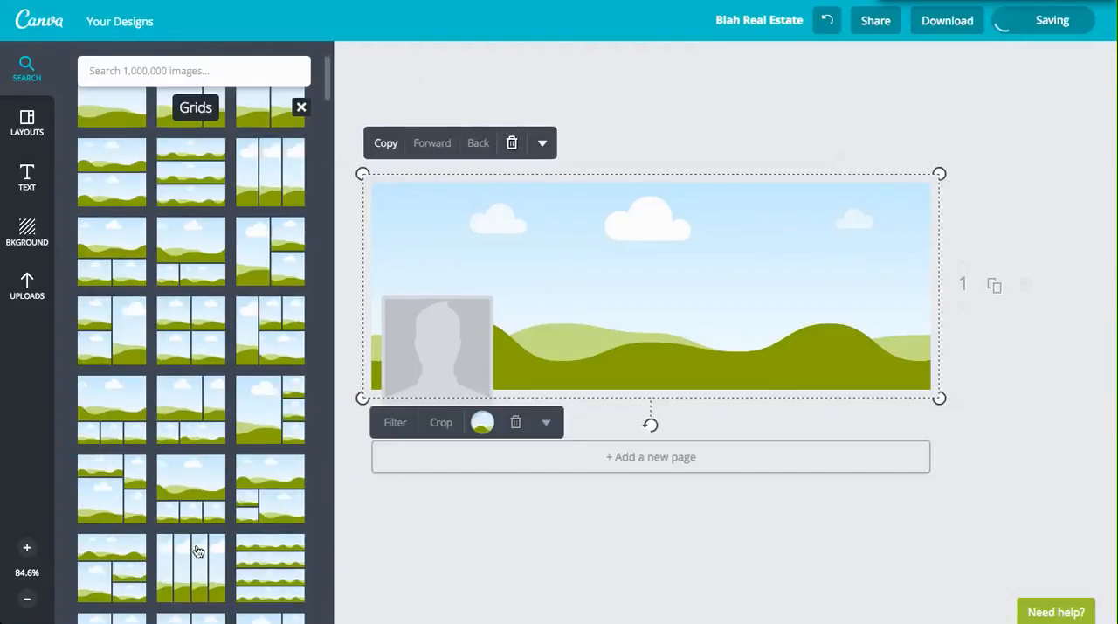
scroll(196, 549, up, 2)
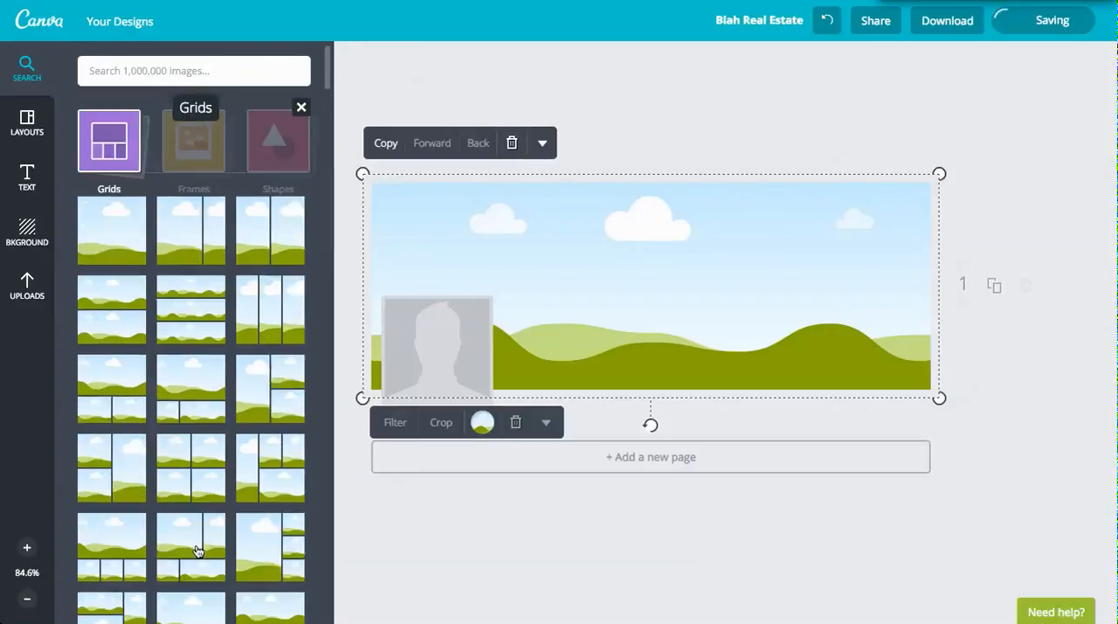
click(24, 279)
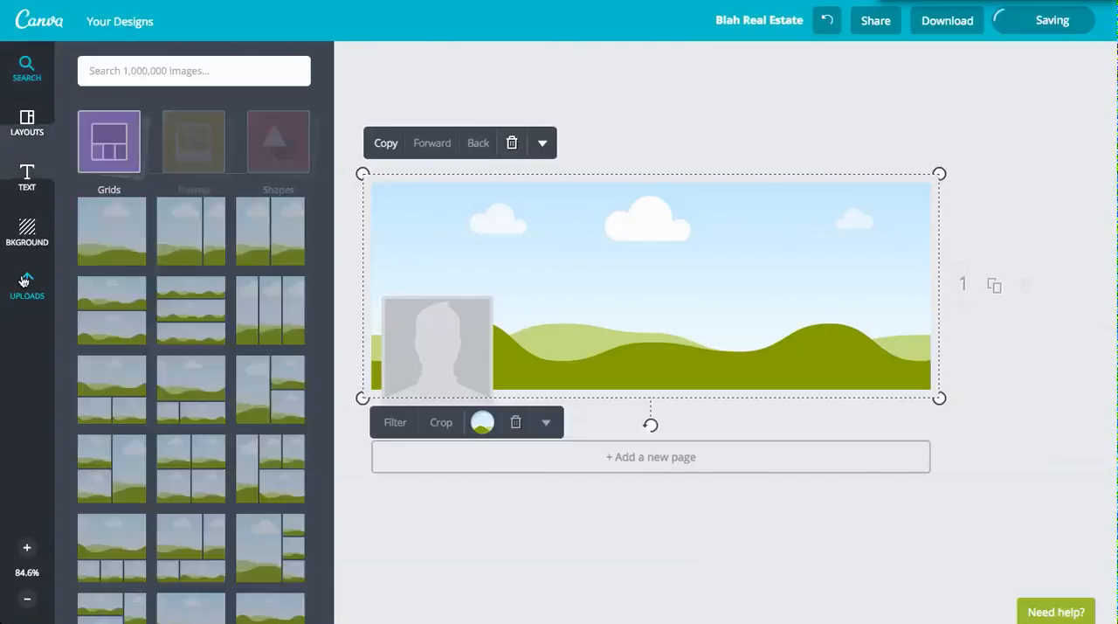
drag(229, 272, 543, 266)
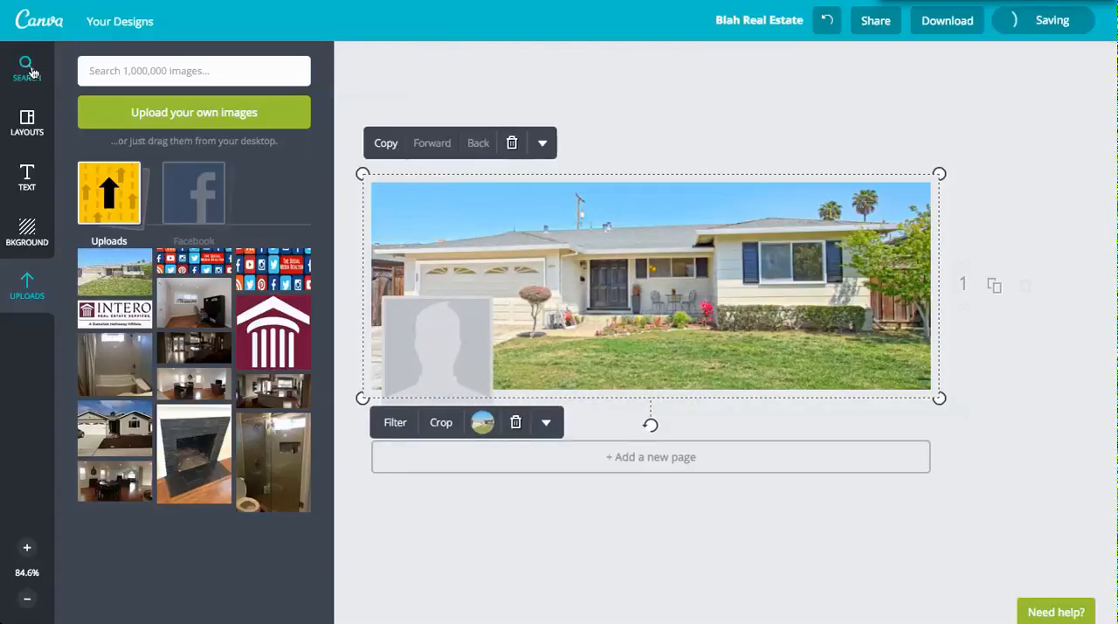
Add a heading text to the cover and replace its placeholder with "Blah Real Estate".
click(23, 172)
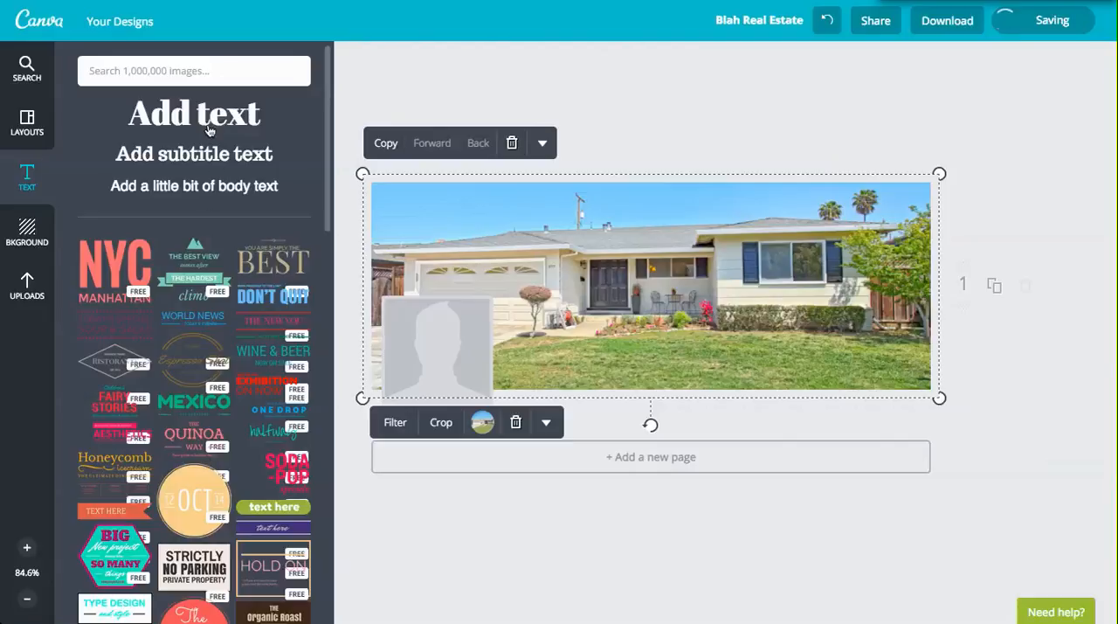
click(212, 119)
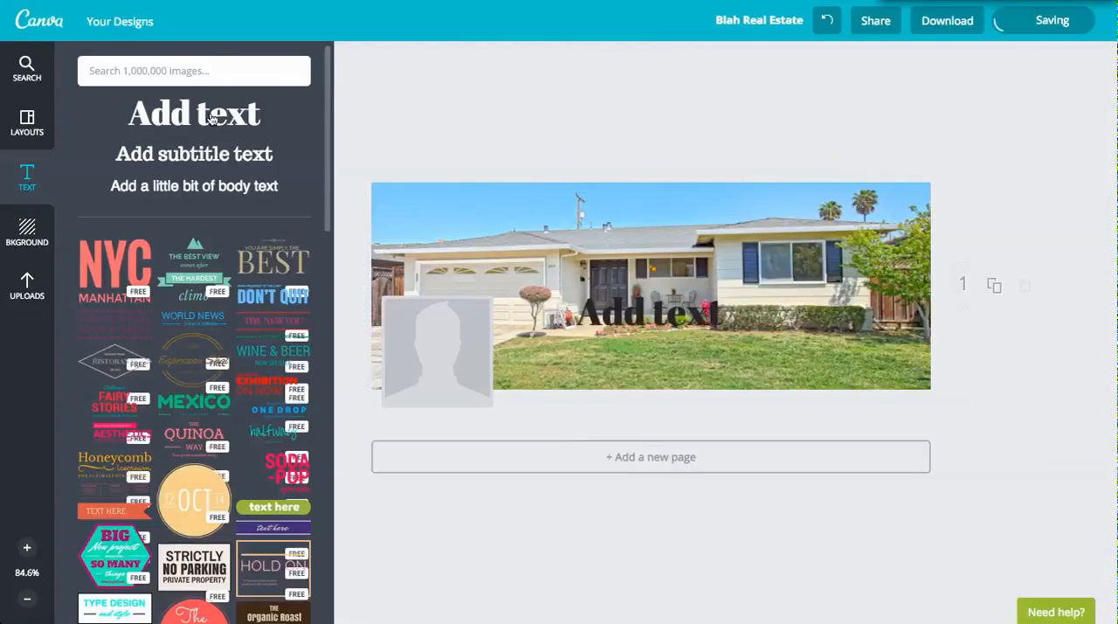
click(630, 316)
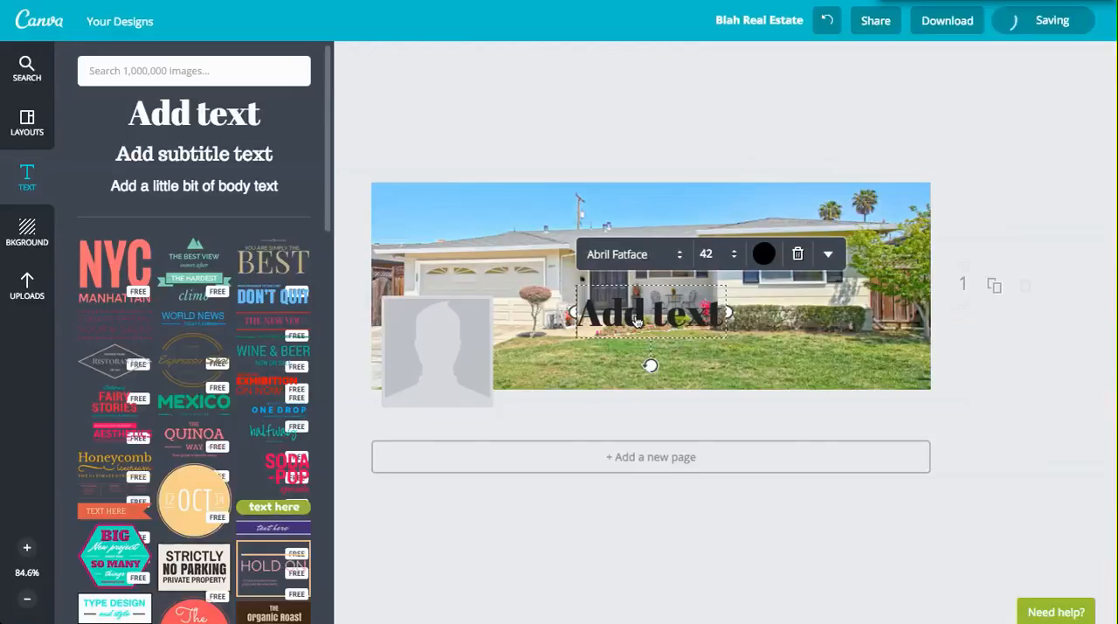
double_click(636, 321)
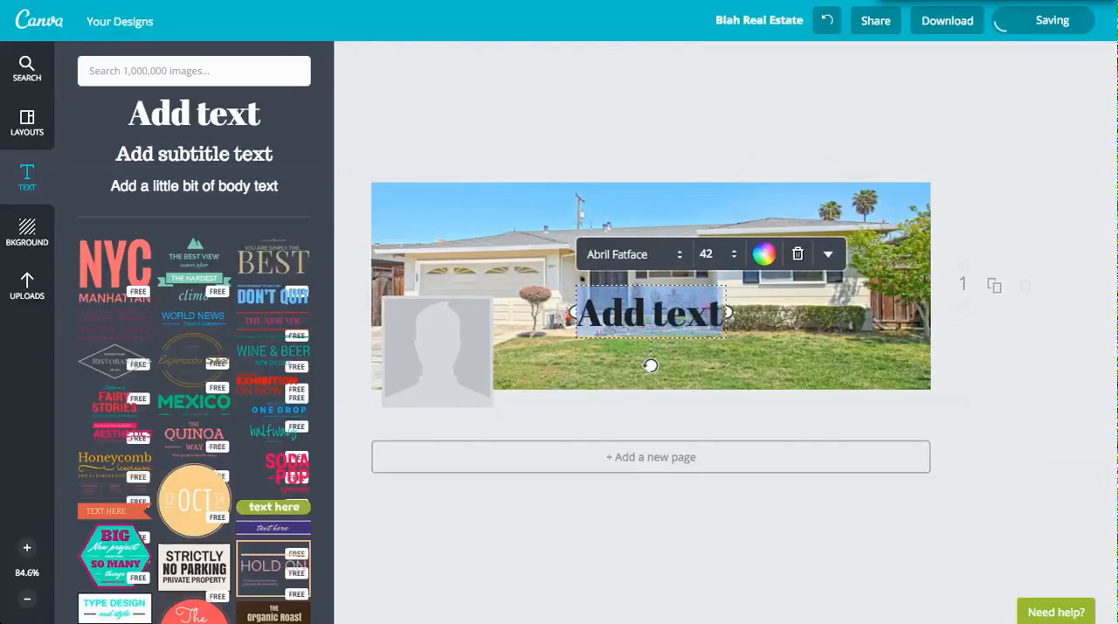
text(B)
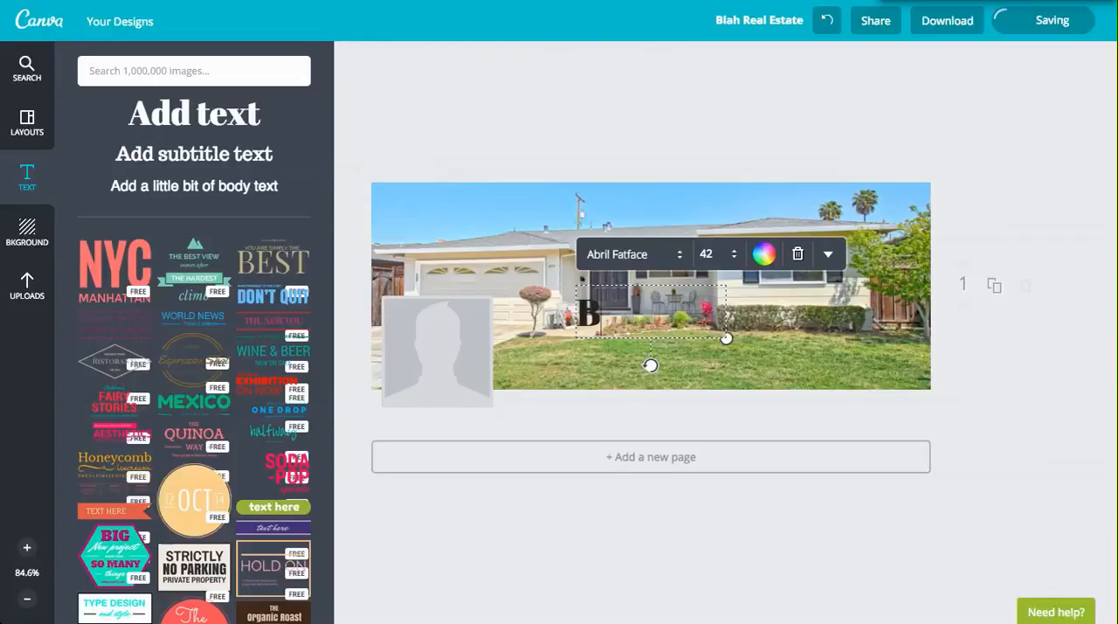
text(lah)
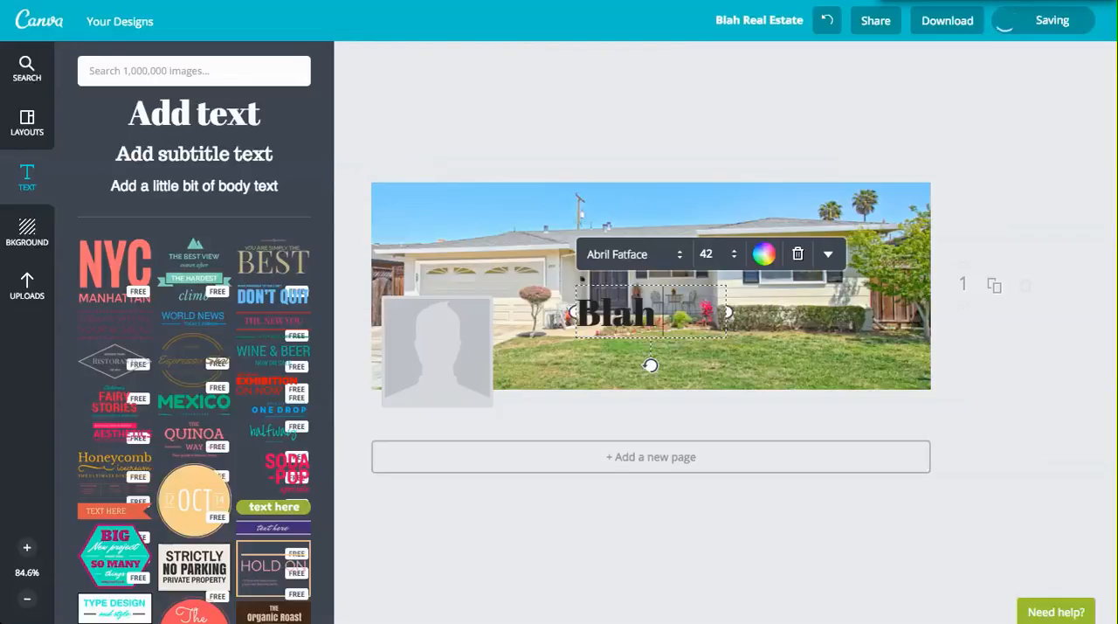
text( Real Estate)
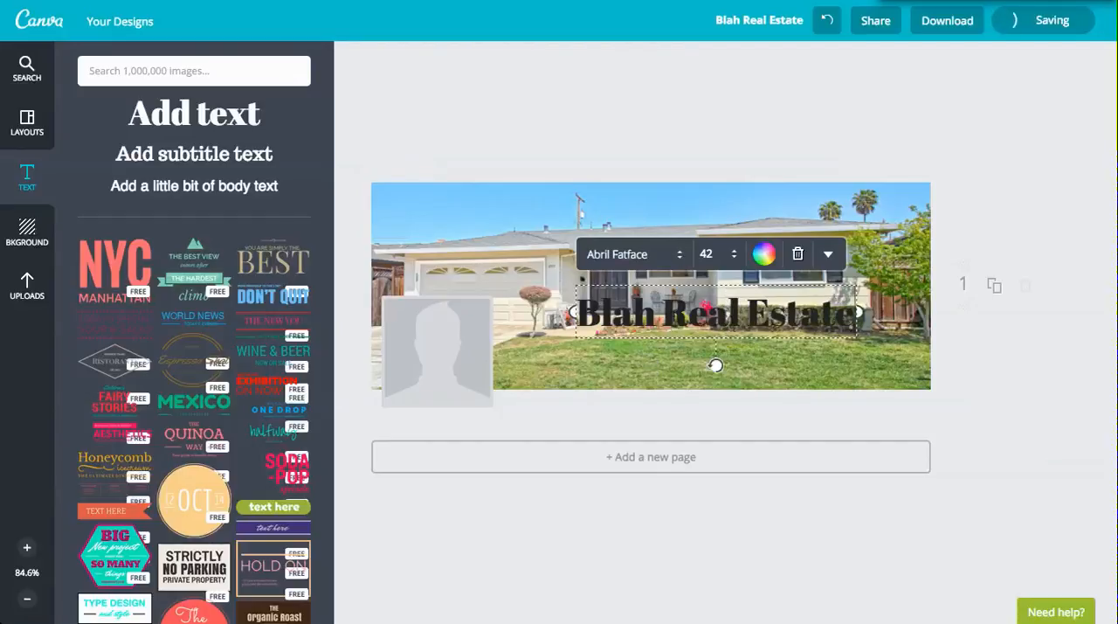
Set the "Blah Real Estate" heading in the Allura font and move it down onto the lawn beside the profile picture placeholder.
triple_click(664, 311)
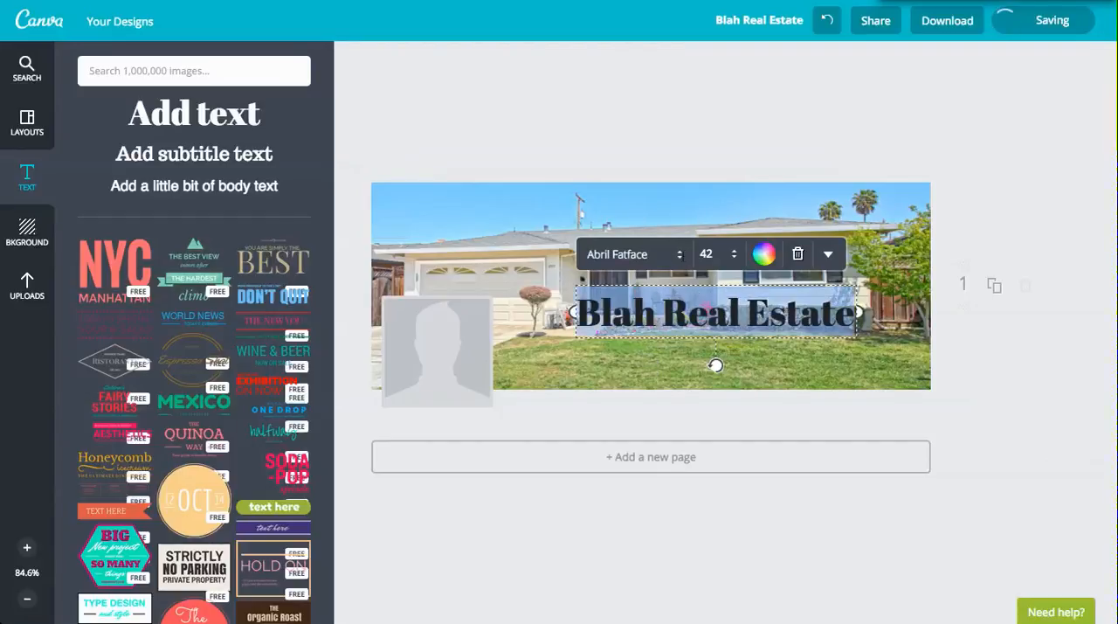
click(680, 254)
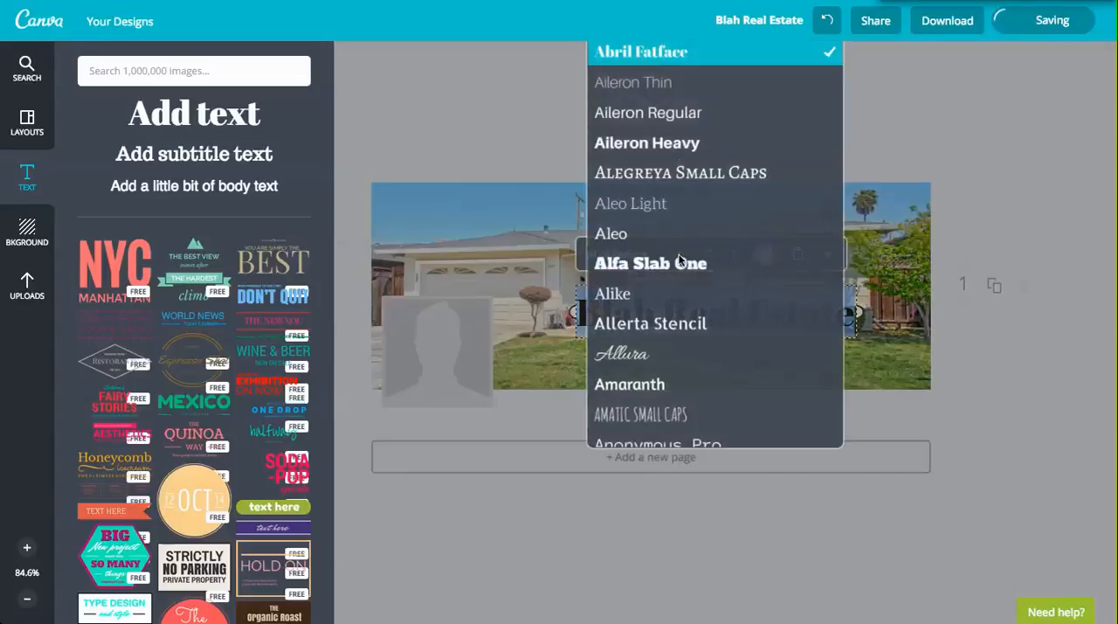
click(644, 355)
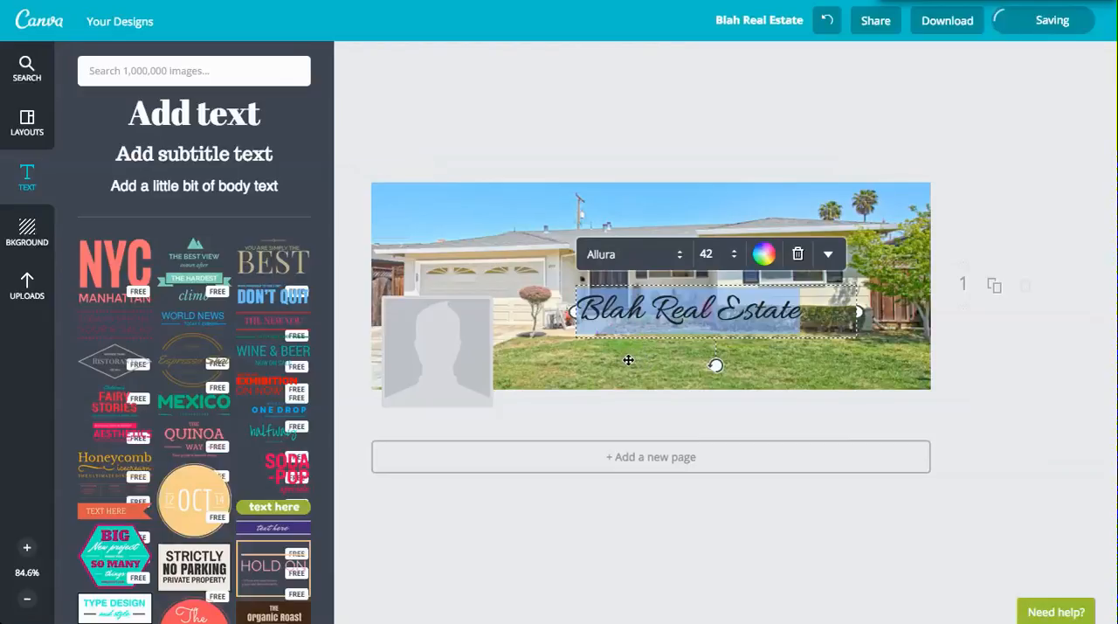
drag(626, 362, 601, 397)
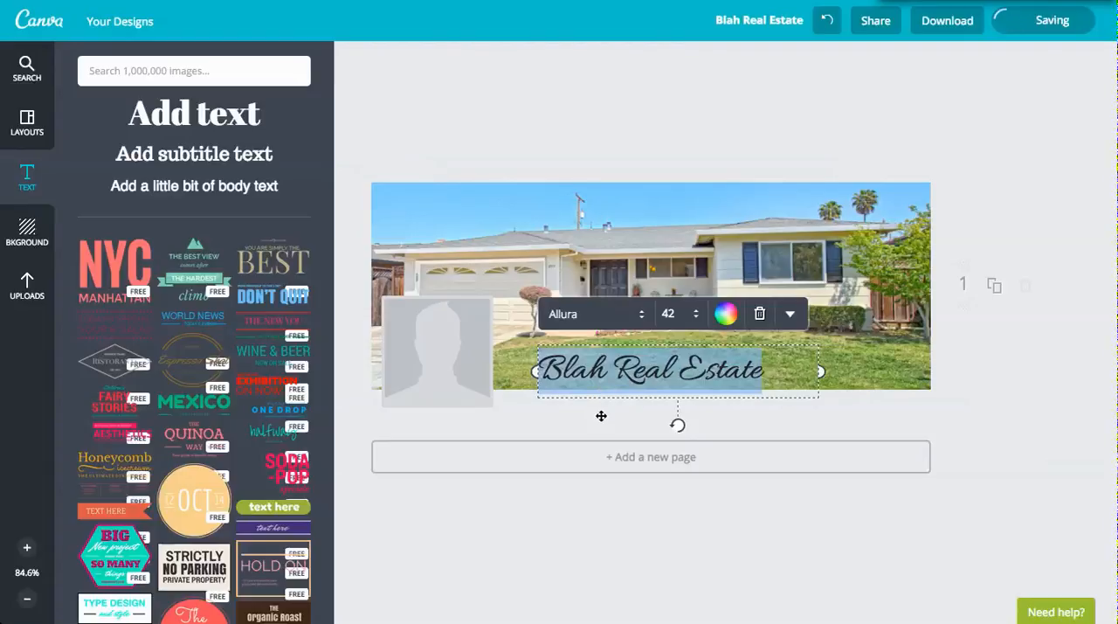
click(967, 383)
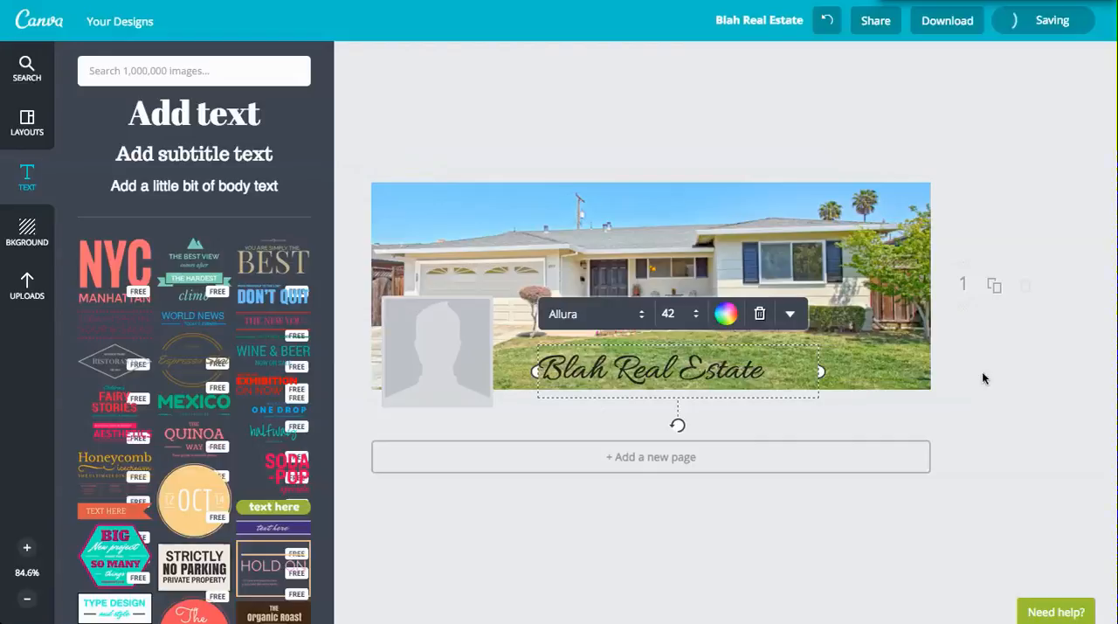